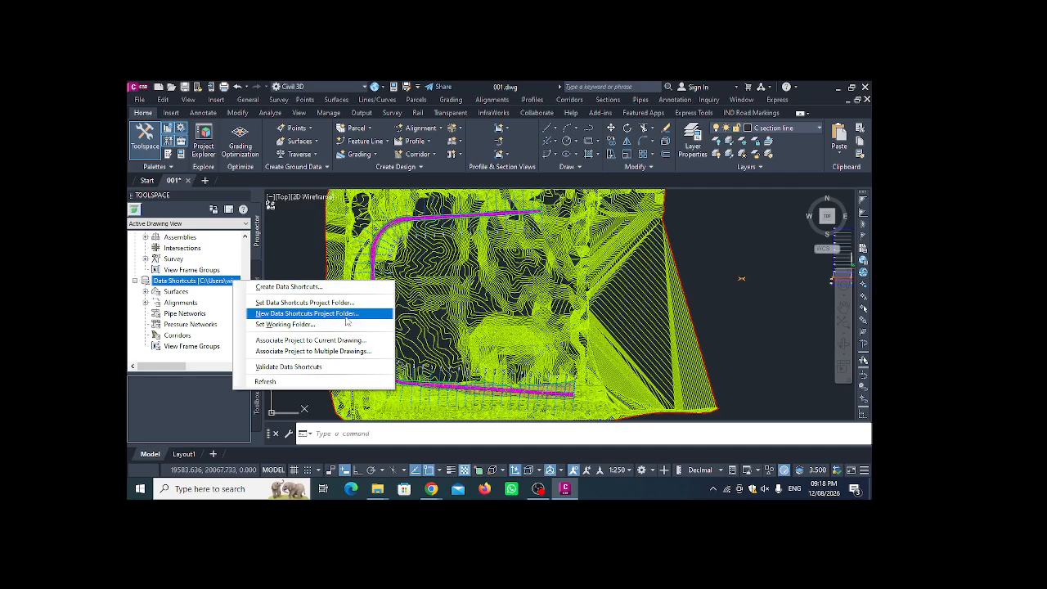
Examine the surface contours, the road alignment with its sample lines and the profile view in the drawing.
{"action": "left_click", "coordinate": [258, 248]}
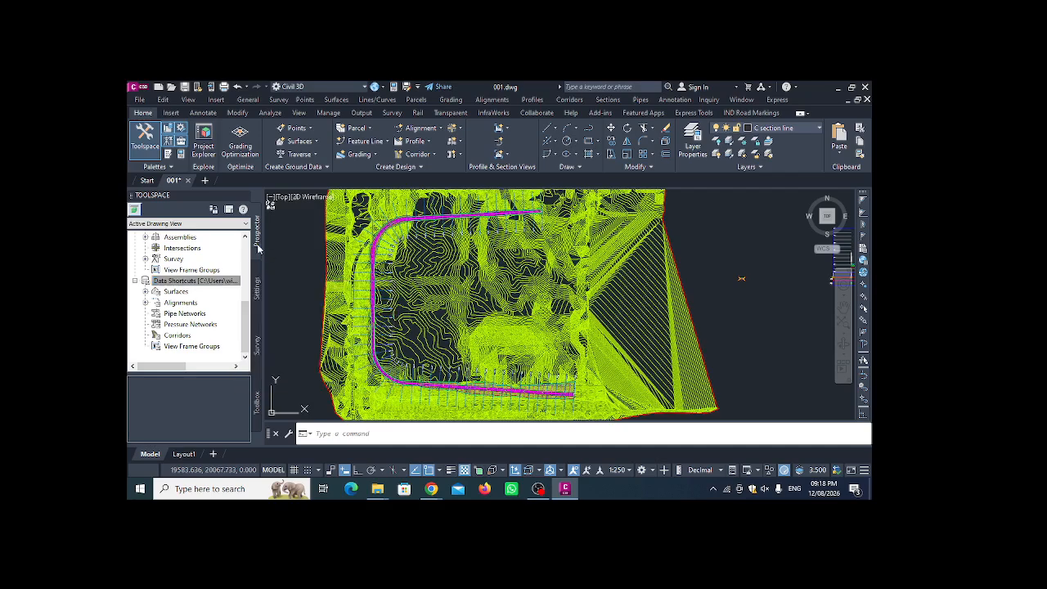
{"action": "scroll", "coordinate": [200, 252], "scroll_direction": "up", "scroll_amount": 4}
{"action": "scroll", "coordinate": [199, 252], "scroll_direction": "up", "scroll_amount": 1}
{"action": "scroll", "coordinate": [199, 252], "scroll_direction": "down", "scroll_amount": 4}
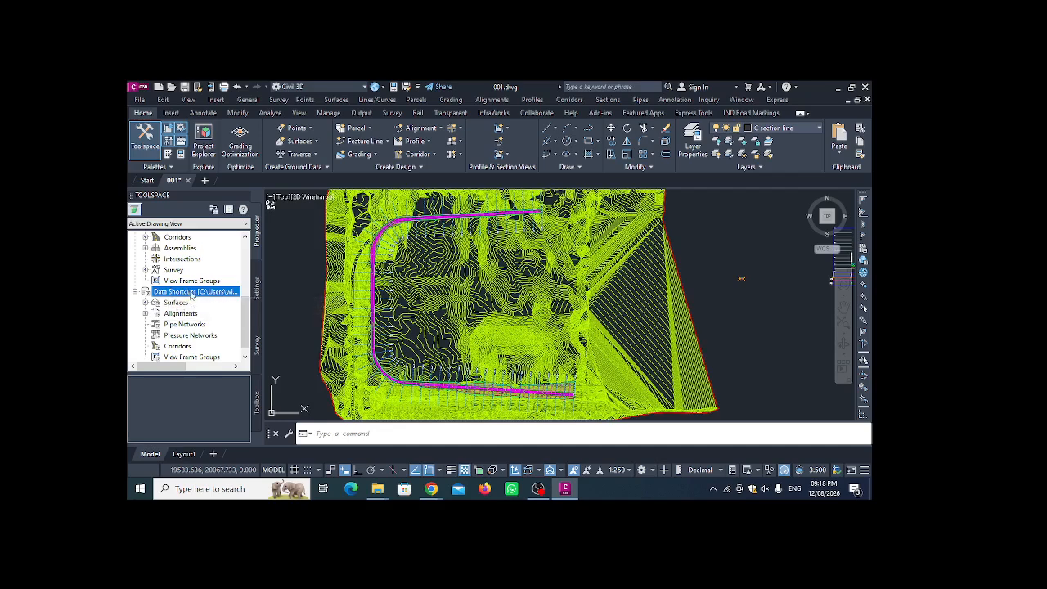
{"action": "scroll", "coordinate": [392, 291], "scroll_direction": "down", "scroll_amount": 3}
{"action": "scroll", "coordinate": [514, 303], "scroll_direction": "up", "scroll_amount": 2}
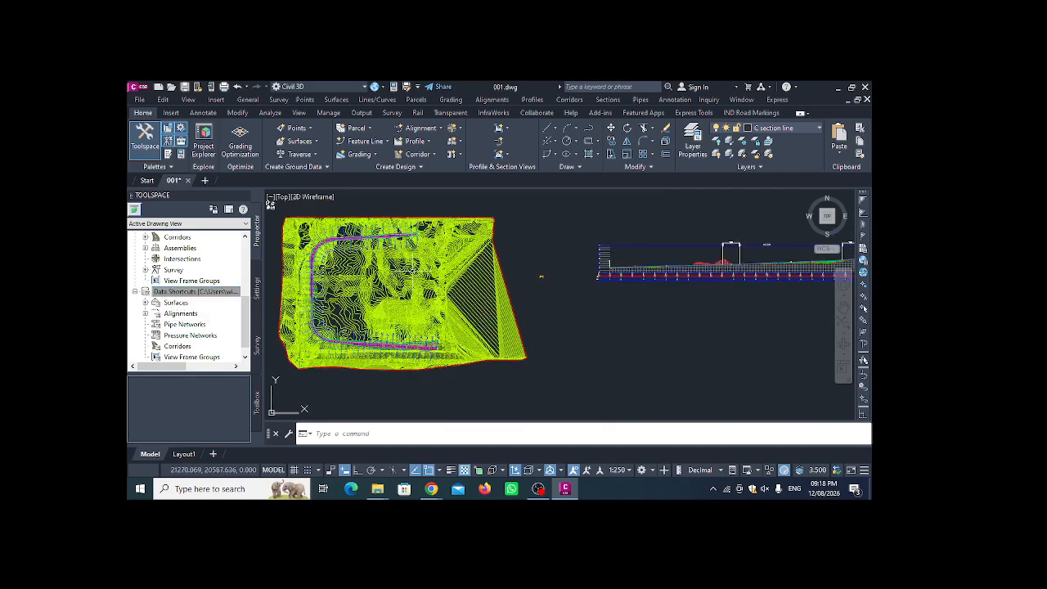
{"action": "scroll", "coordinate": [422, 299], "scroll_direction": "up", "scroll_amount": 2}
{"action": "scroll", "coordinate": [425, 296], "scroll_direction": "down", "scroll_amount": 2}
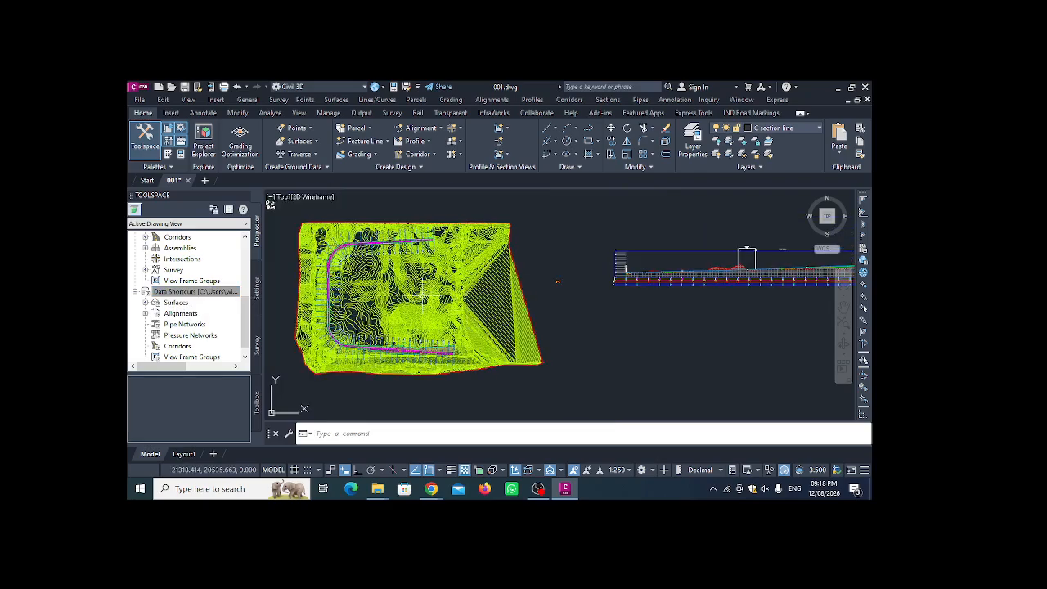
{"action": "scroll", "coordinate": [395, 286], "scroll_direction": "up", "scroll_amount": 1}
{"action": "scroll", "coordinate": [398, 284], "scroll_direction": "down", "scroll_amount": 2}
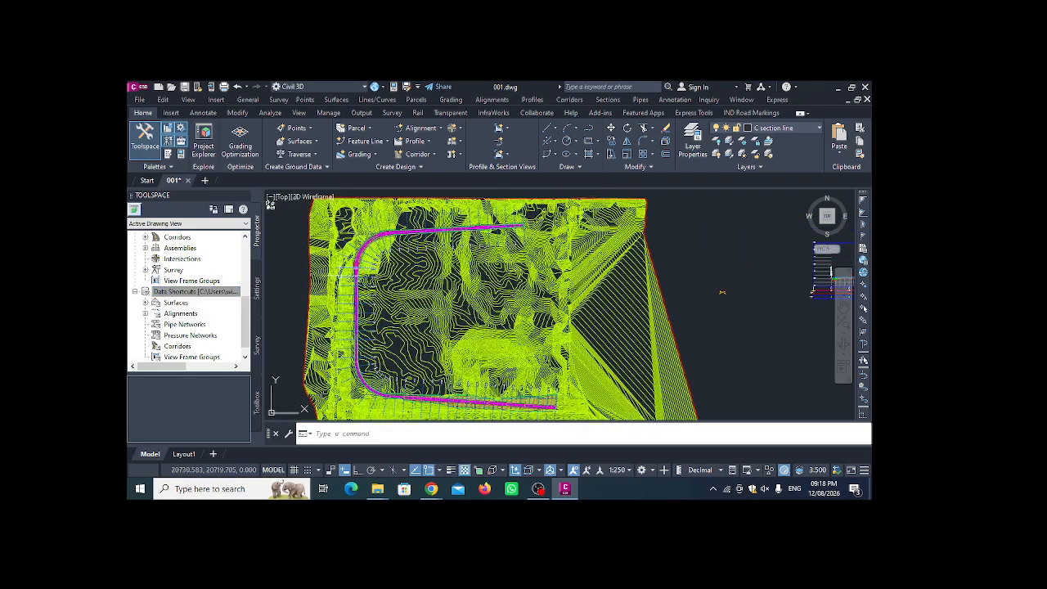
{"action": "scroll", "coordinate": [355, 278], "scroll_direction": "down", "scroll_amount": 1}
{"action": "scroll", "coordinate": [546, 293], "scroll_direction": "up", "scroll_amount": 2}
{"action": "middle_click_drag", "start_coordinate": [649, 292], "coordinate": [614, 292]}
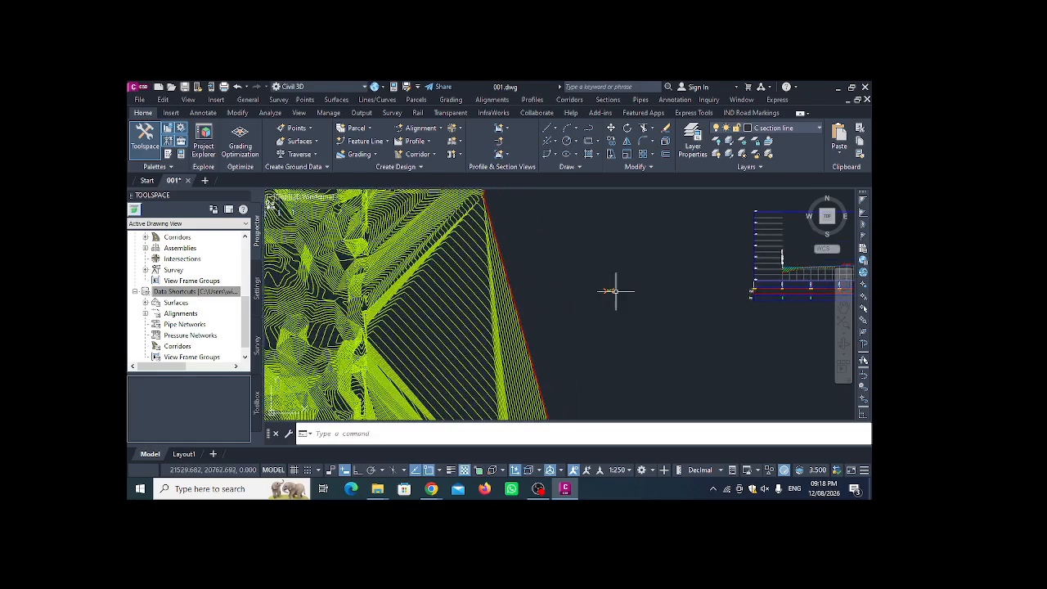
{"action": "middle_click_drag", "start_coordinate": [816, 286], "coordinate": [619, 283]}
{"action": "scroll", "coordinate": [619, 294], "scroll_direction": "down", "scroll_amount": 3}
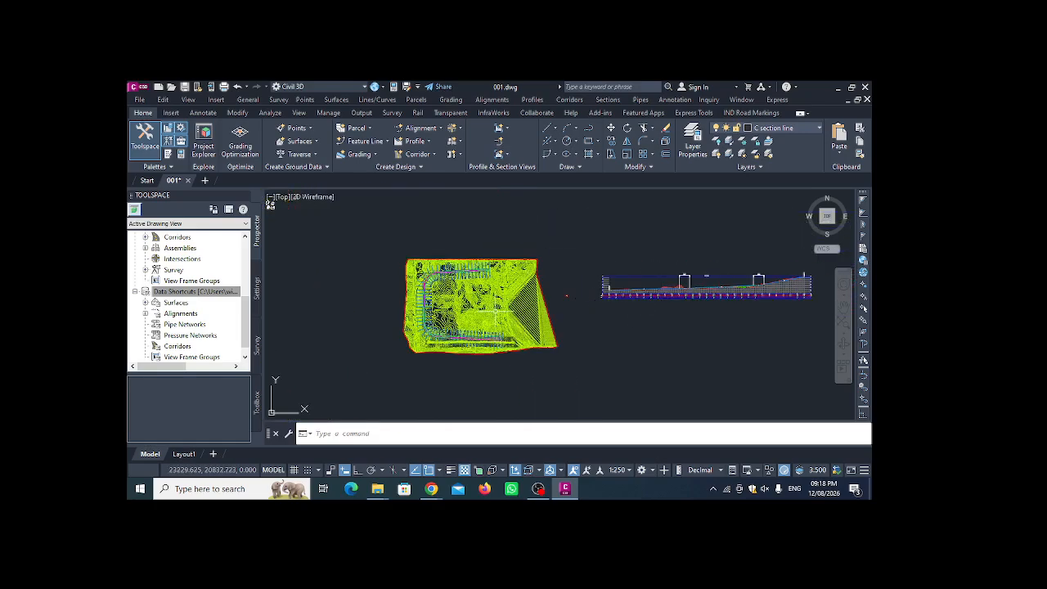
{"action": "scroll", "coordinate": [427, 304], "scroll_direction": "up", "scroll_amount": 2}
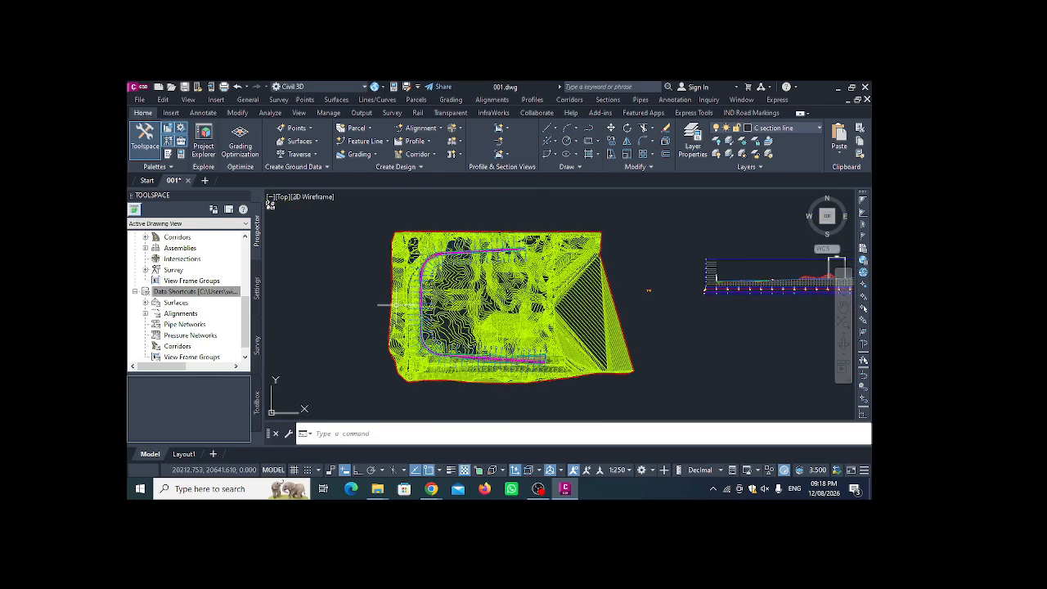
{"action": "scroll", "coordinate": [401, 303], "scroll_direction": "up", "scroll_amount": 2}
{"action": "middle_click_drag", "start_coordinate": [344, 297], "coordinate": [353, 290]}
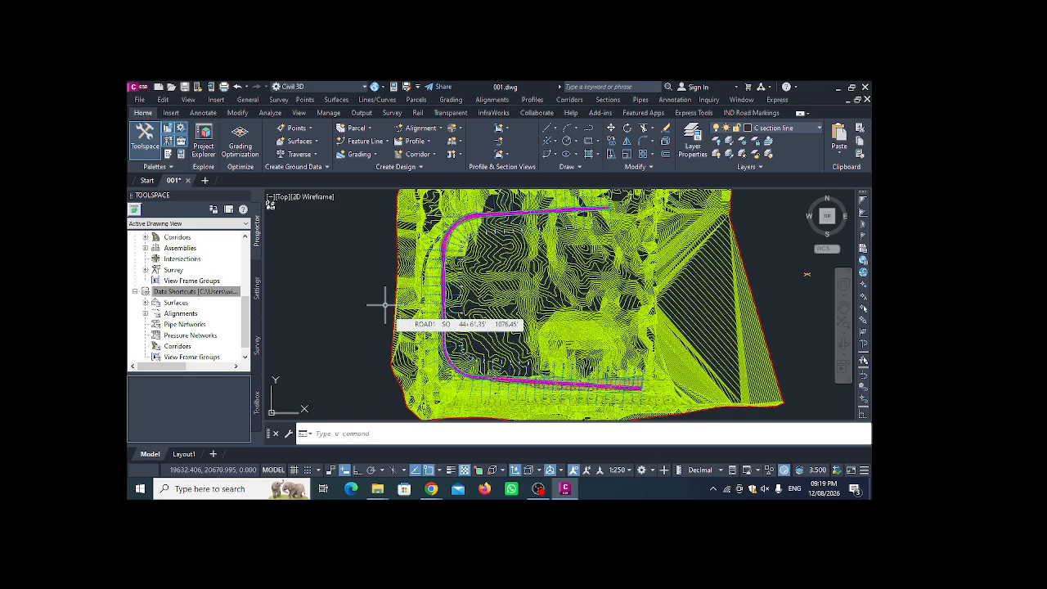
Set the data shortcuts working folder to the 001 folder inside batch_76-1 on the Desktop.
{"action": "left_click", "coordinate": [175, 292]}
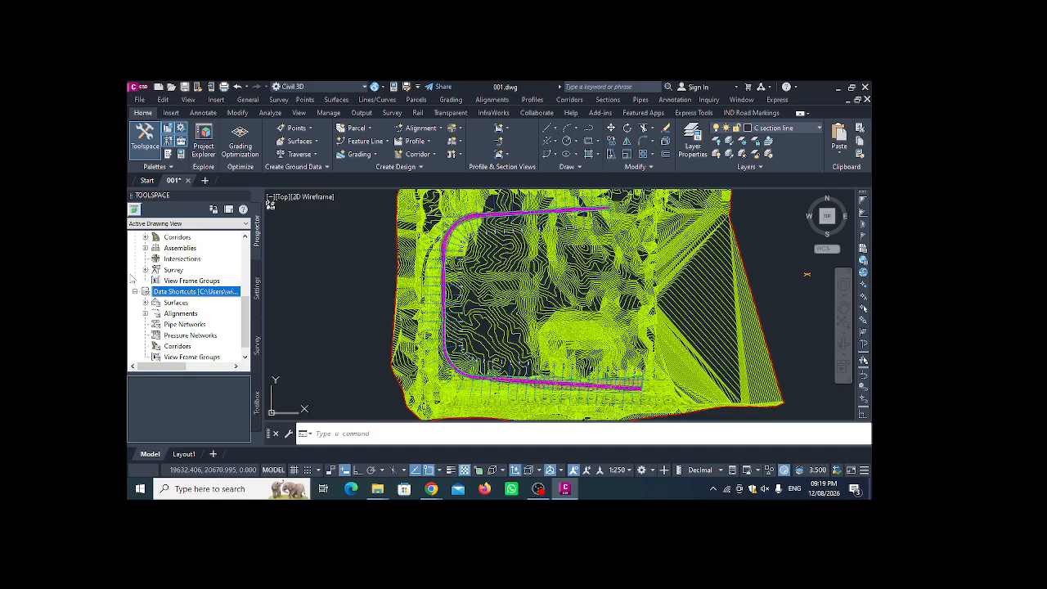
{"action": "right_click", "coordinate": [187, 294]}
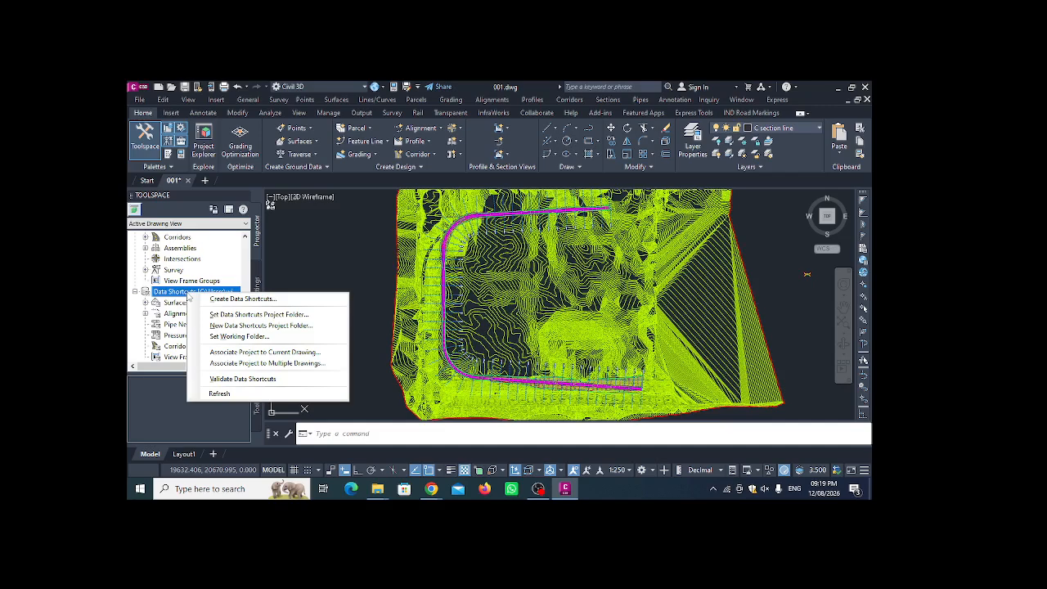
{"action": "left_click", "coordinate": [253, 338]}
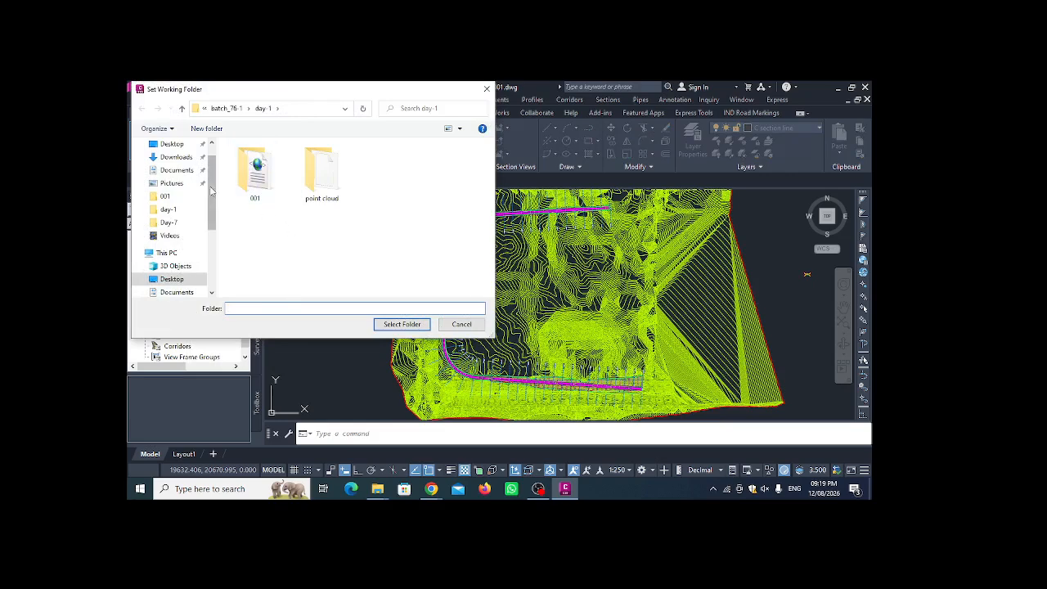
{"action": "left_click", "coordinate": [171, 144]}
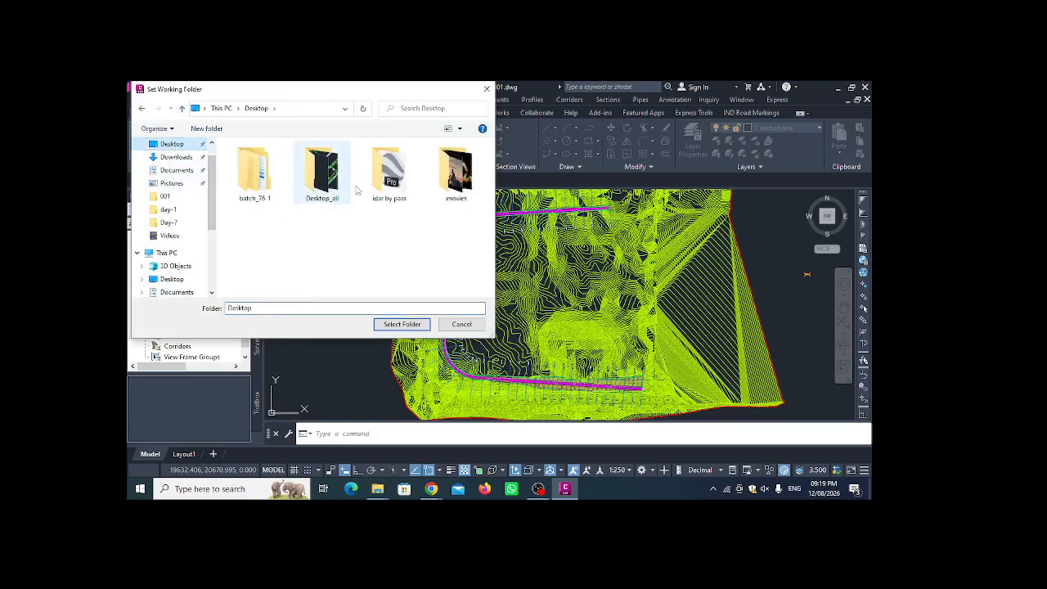
{"action": "double_click", "coordinate": [254, 176]}
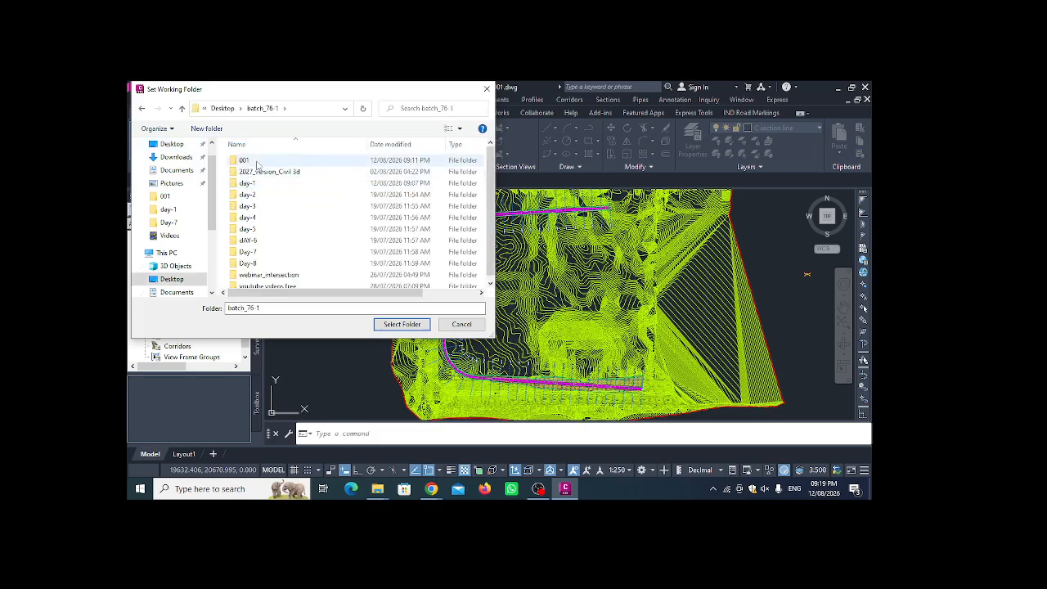
{"action": "left_click", "coordinate": [264, 163]}
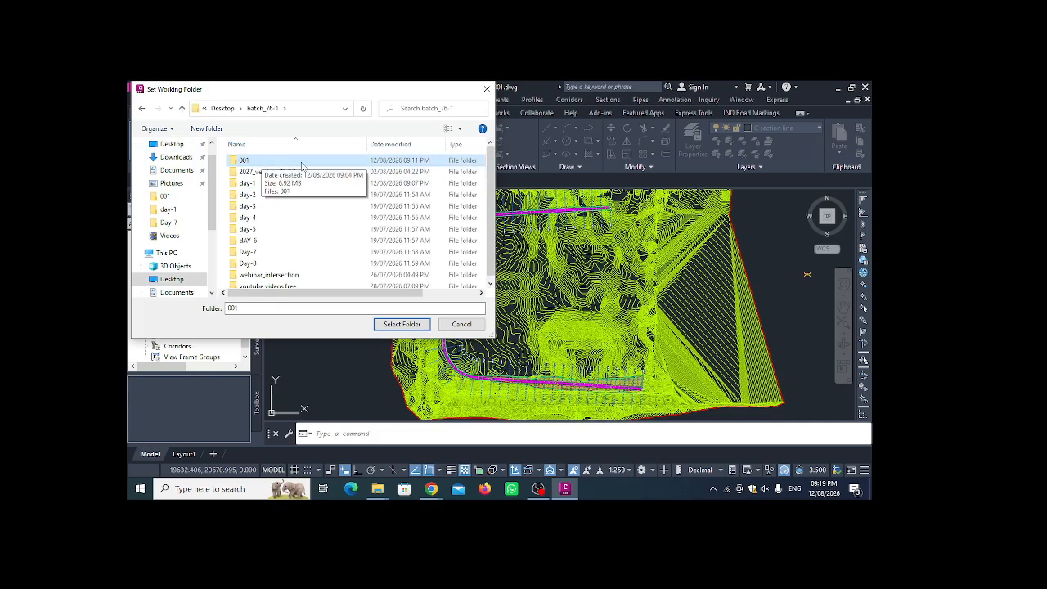
{"action": "left_click", "coordinate": [404, 323]}
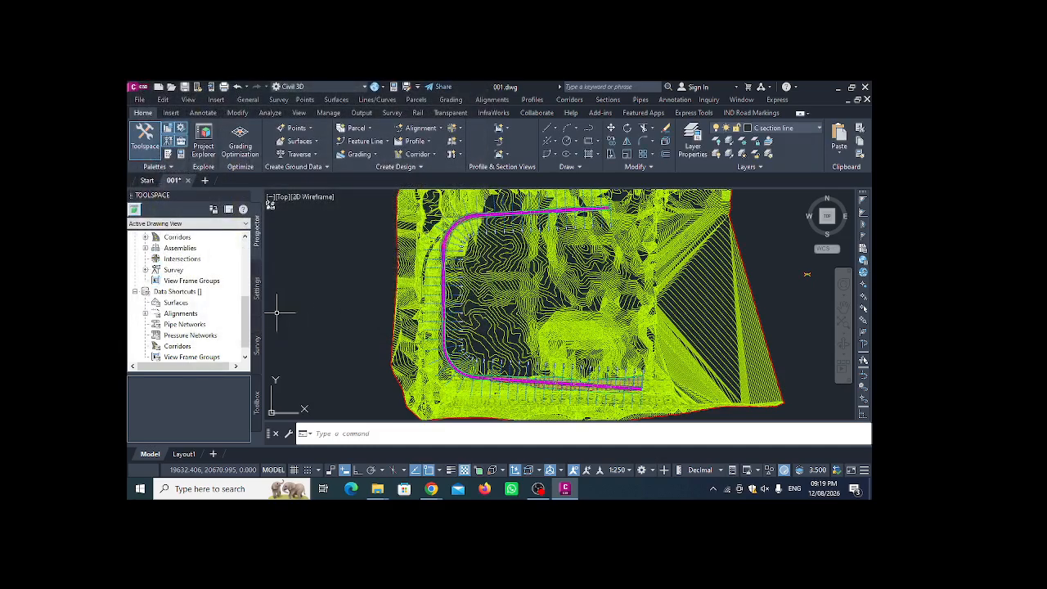
Create a new data shortcuts project folder named 001 without using a project template.
{"action": "right_click", "coordinate": [194, 295]}
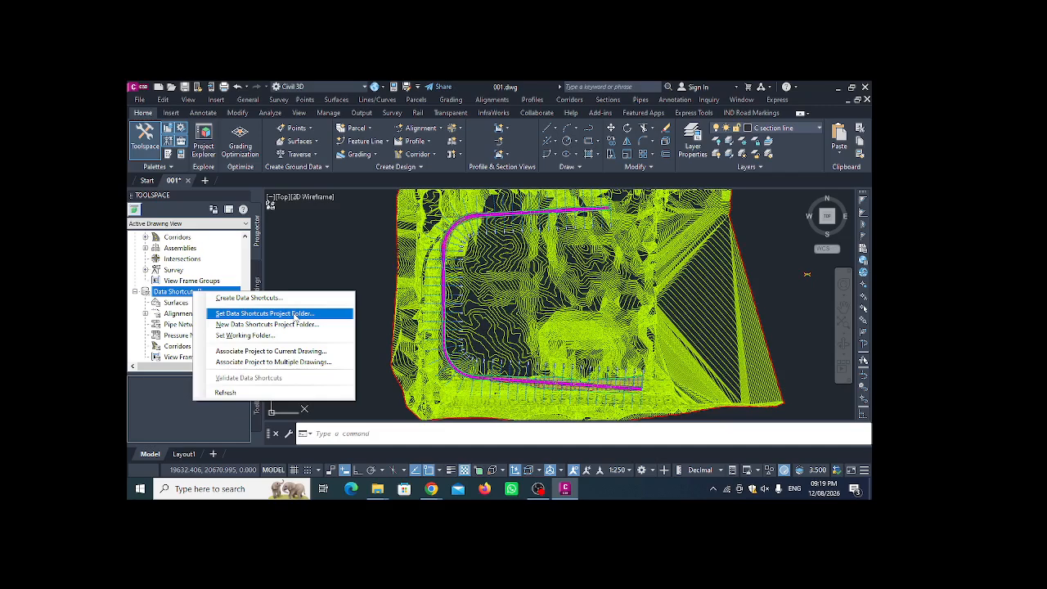
{"action": "left_click", "coordinate": [274, 325]}
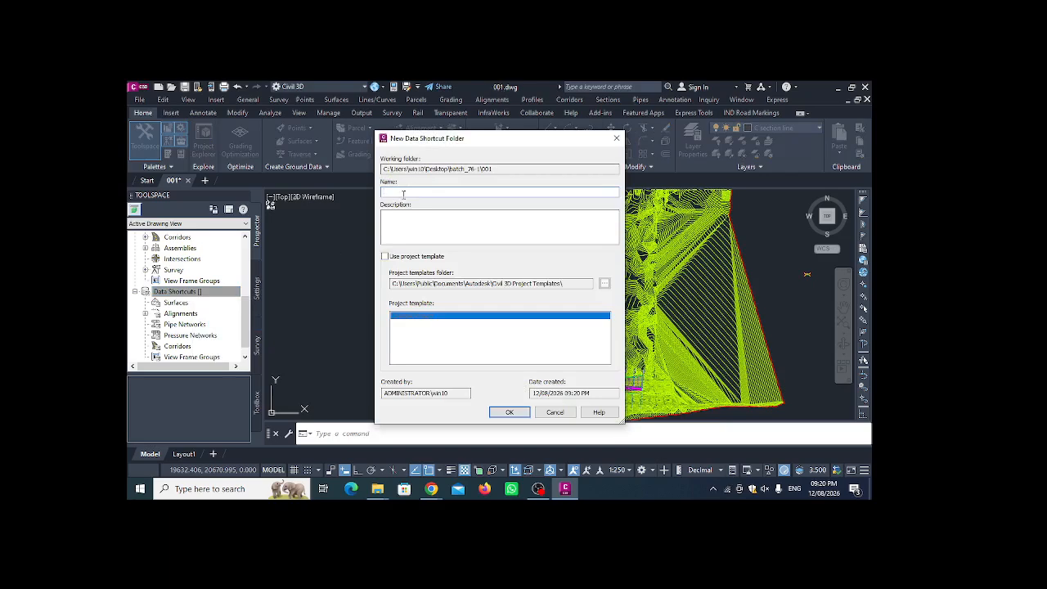
{"action": "type", "text": "001"}
{"action": "left_click", "coordinate": [509, 412]}
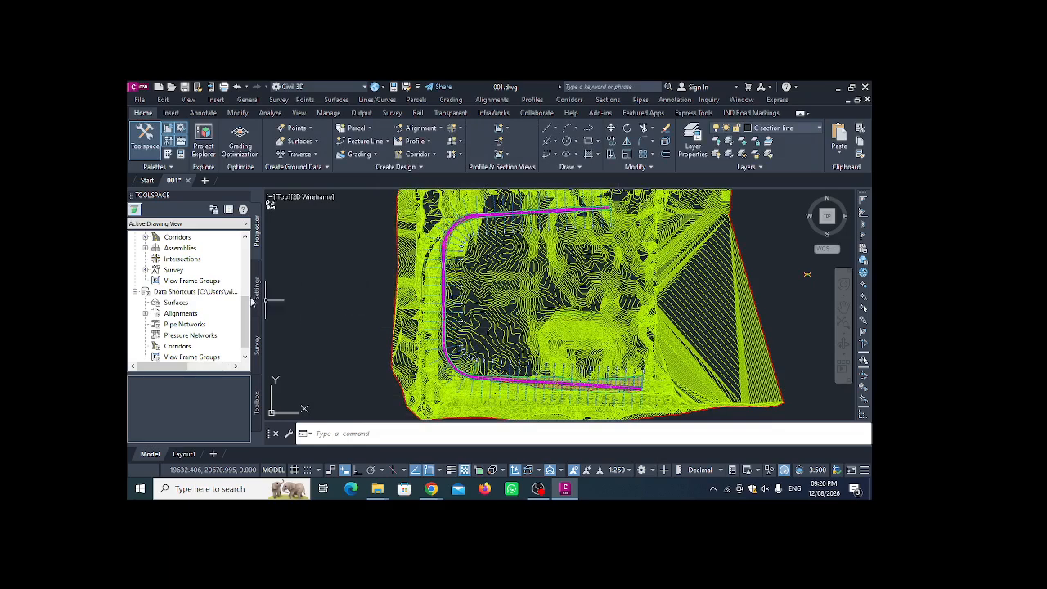
Create a data shortcut for the EG surface only.
{"action": "left_click", "coordinate": [175, 296]}
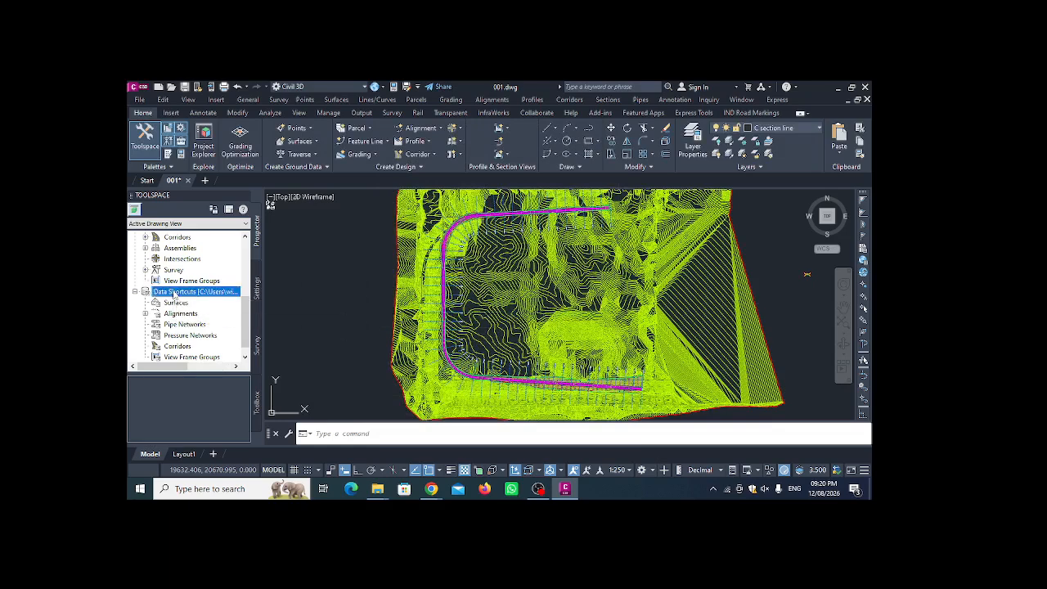
{"action": "right_click", "coordinate": [207, 296]}
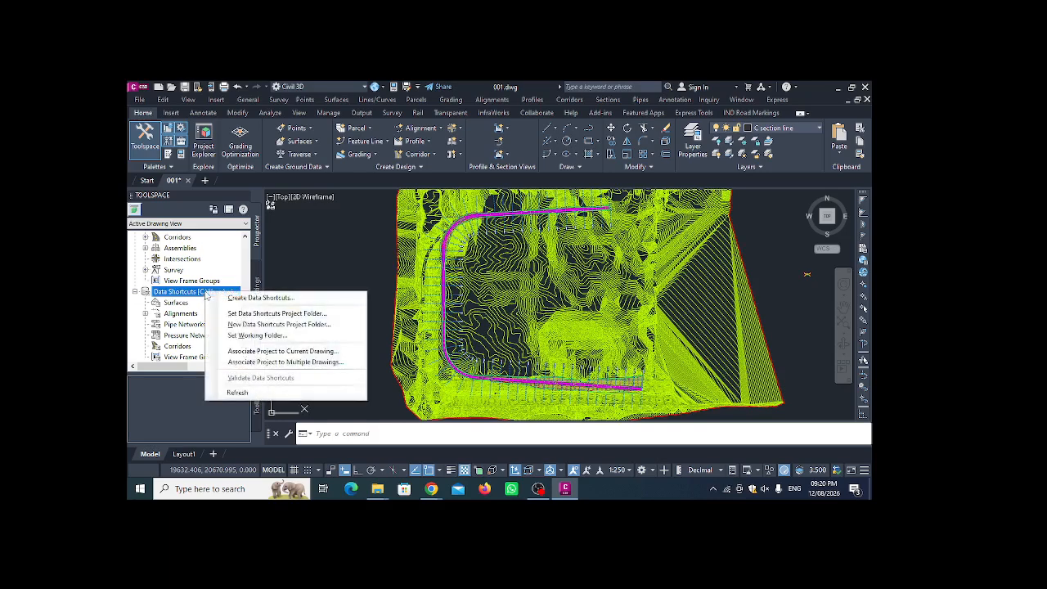
{"action": "left_click", "coordinate": [266, 299]}
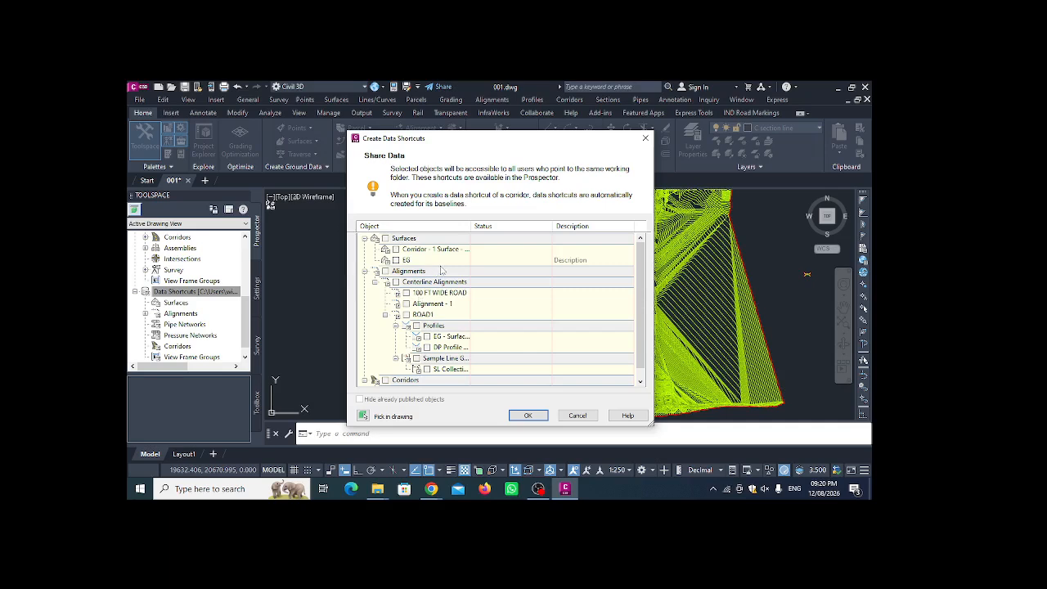
{"action": "scroll", "coordinate": [445, 283], "scroll_direction": "down", "scroll_amount": 1}
{"action": "scroll", "coordinate": [449, 320], "scroll_direction": "up", "scroll_amount": 1}
{"action": "left_click", "coordinate": [397, 260]}
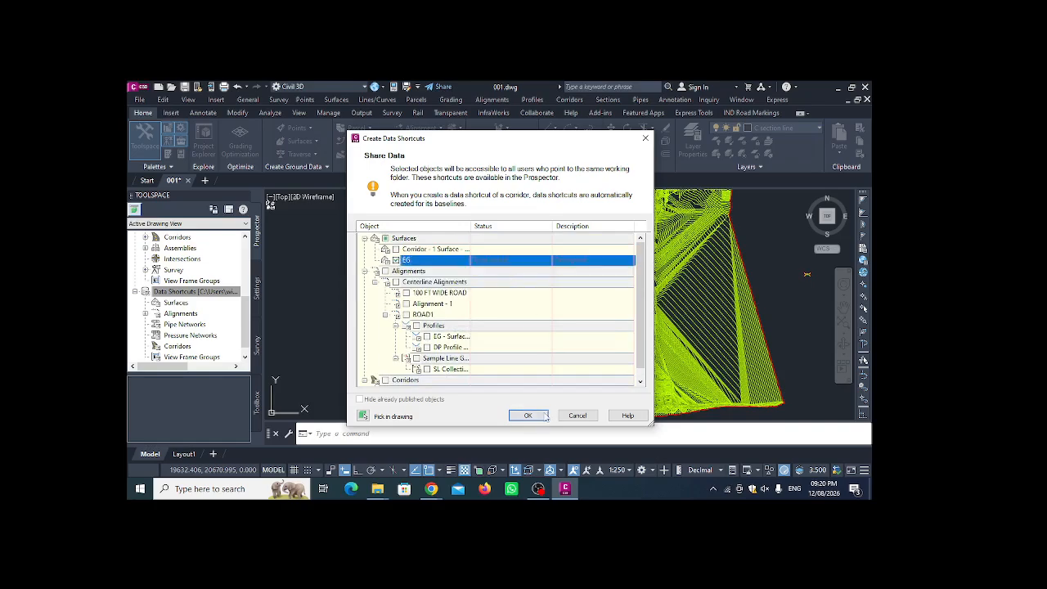
{"action": "left_click", "coordinate": [528, 415]}
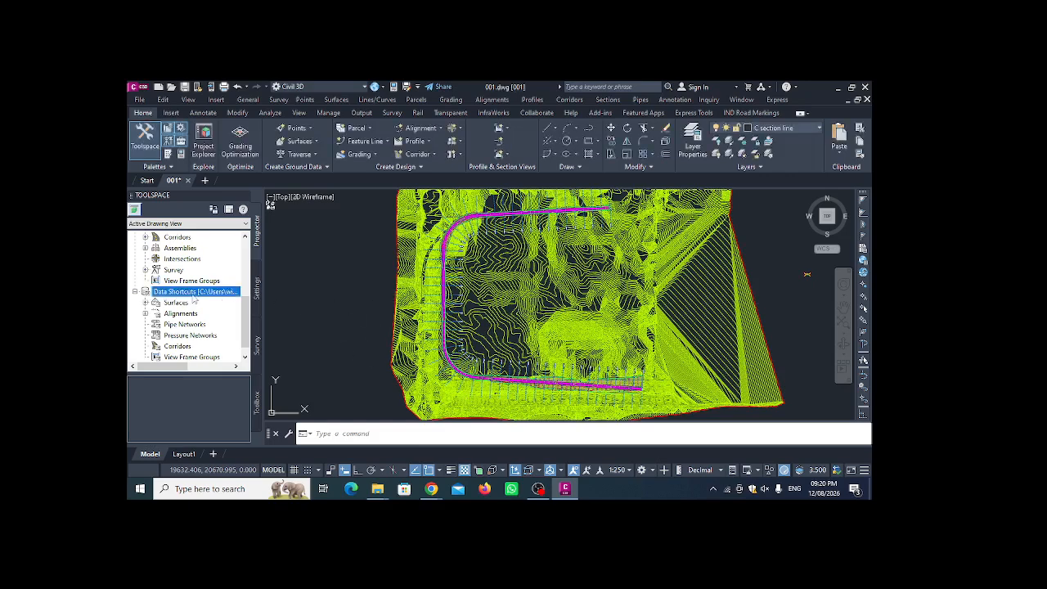
List the surfaces of drawing 001 and start a new blank drawing.
{"action": "scroll", "coordinate": [194, 300], "scroll_direction": "up", "scroll_amount": 5}
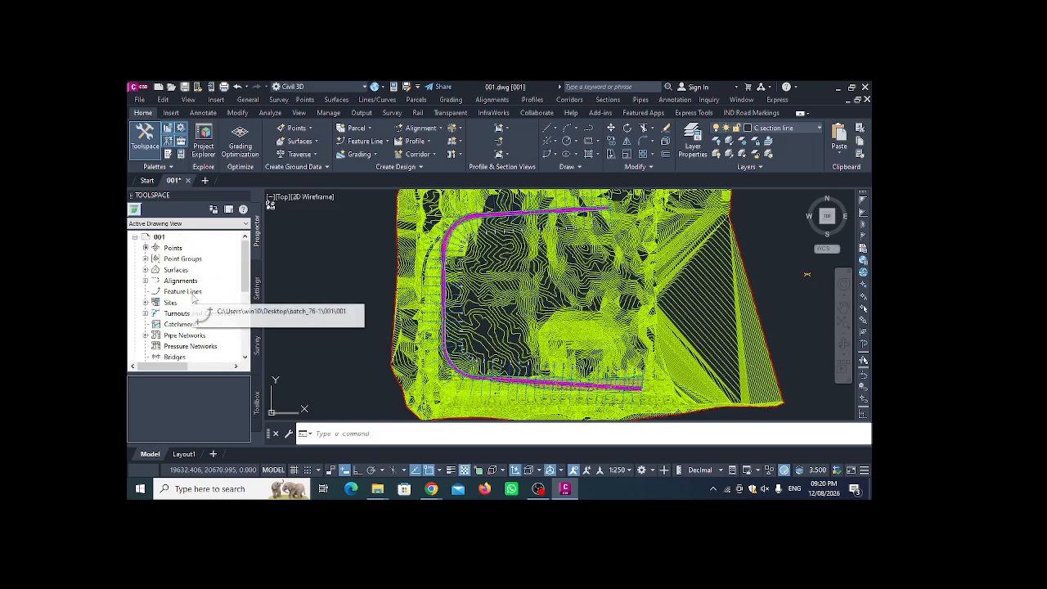
{"action": "left_click", "coordinate": [144, 270]}
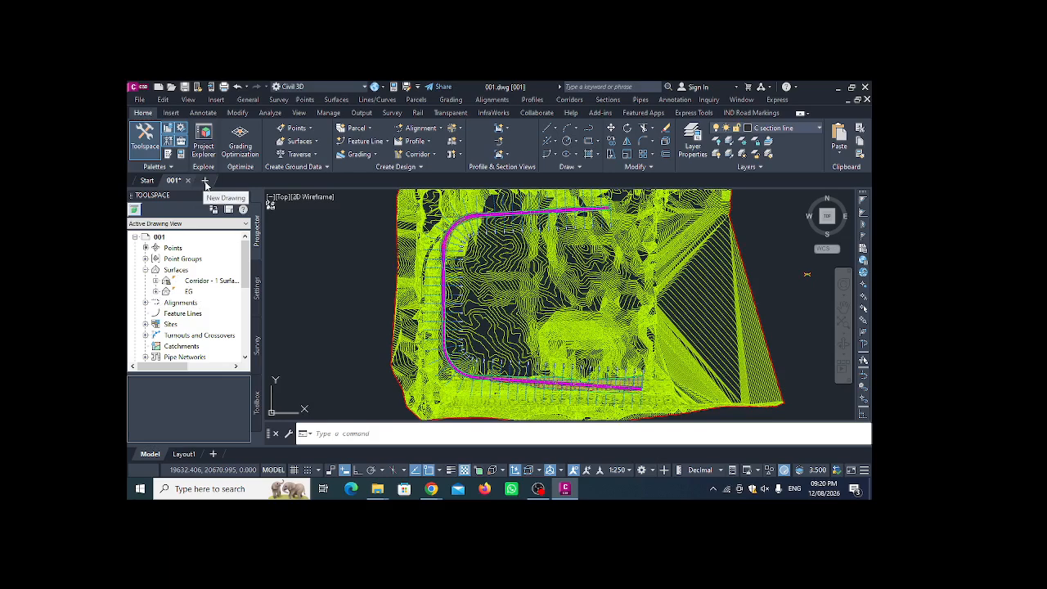
{"action": "left_click", "coordinate": [205, 181]}
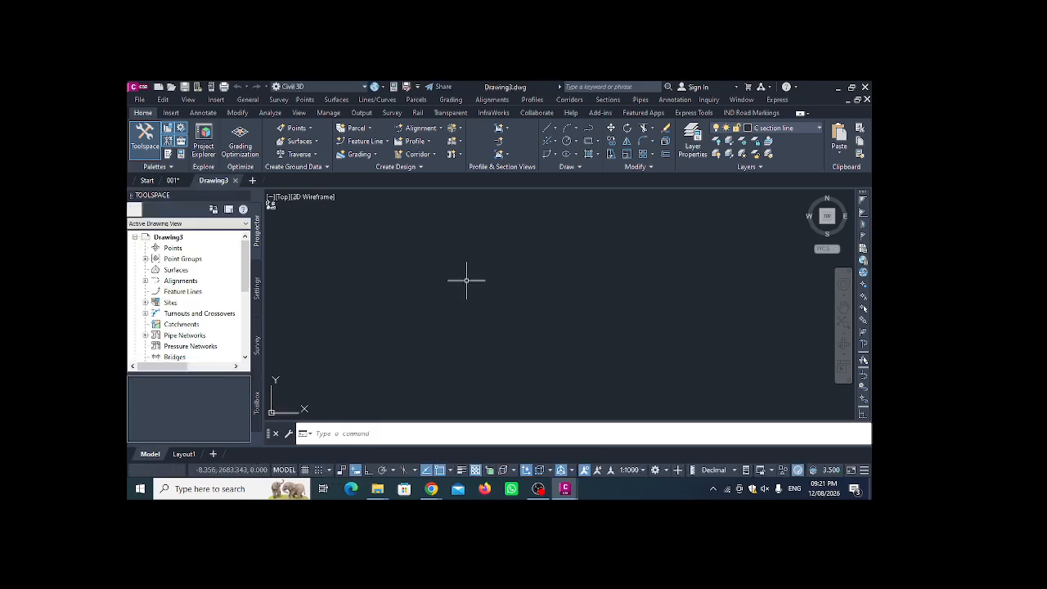
{"action": "mouse_move", "coordinate": [172, 181]}
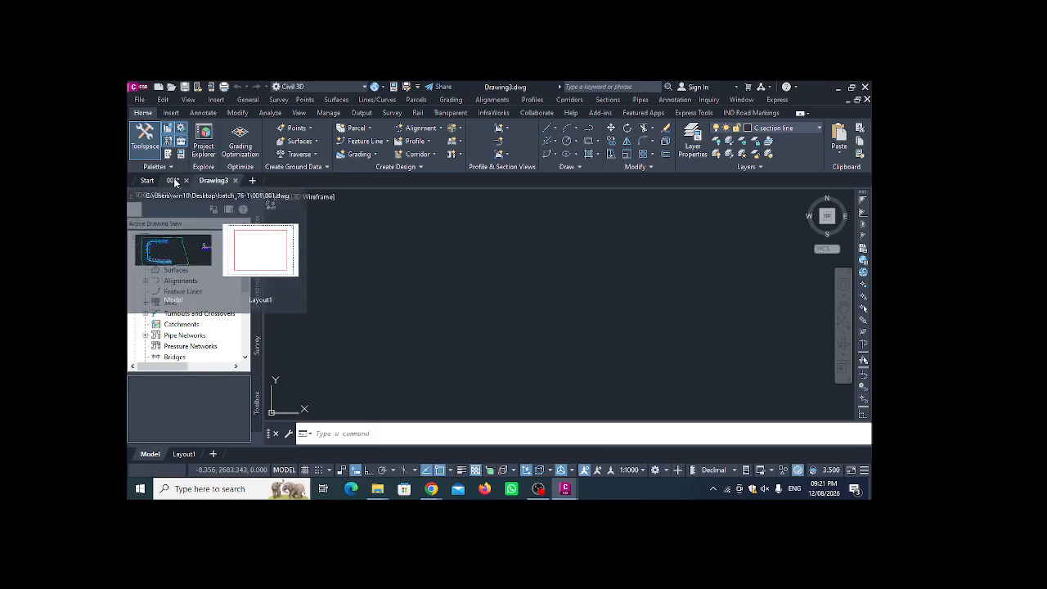
{"action": "mouse_move", "coordinate": [217, 183]}
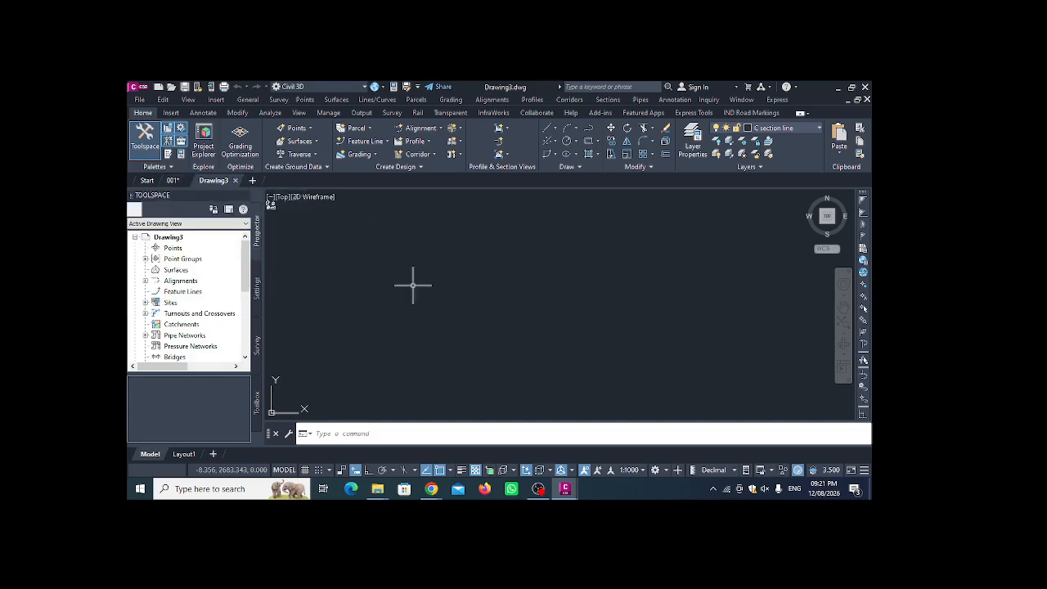
Create a surface reference in the new drawing from the EG data shortcut, accepting the default name, layer and style.
{"action": "scroll", "coordinate": [228, 291], "scroll_direction": "down", "scroll_amount": 2}
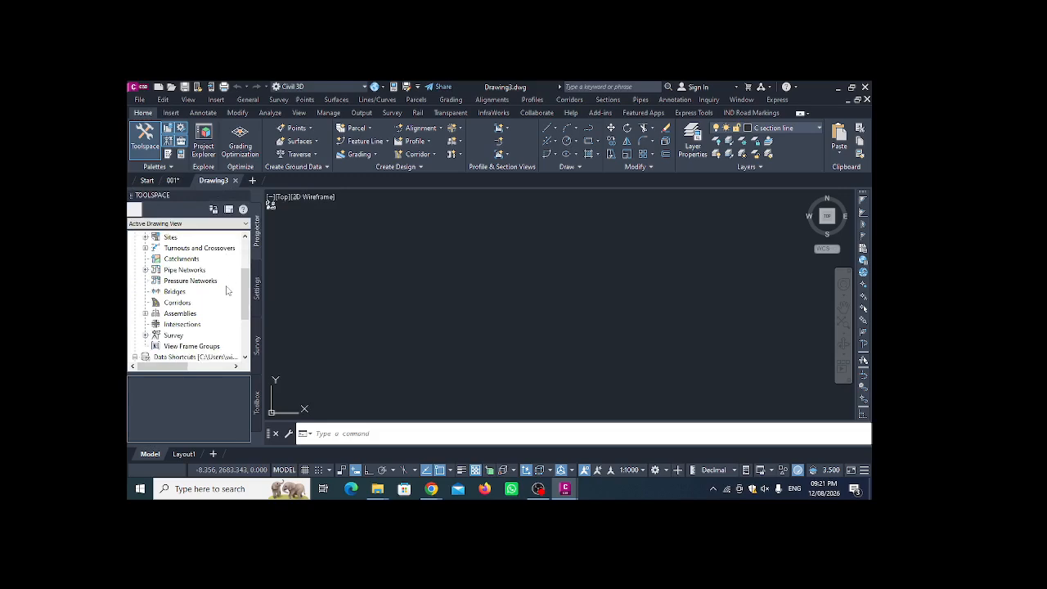
{"action": "scroll", "coordinate": [228, 291], "scroll_direction": "down", "scroll_amount": 1}
{"action": "left_click", "coordinate": [168, 325]}
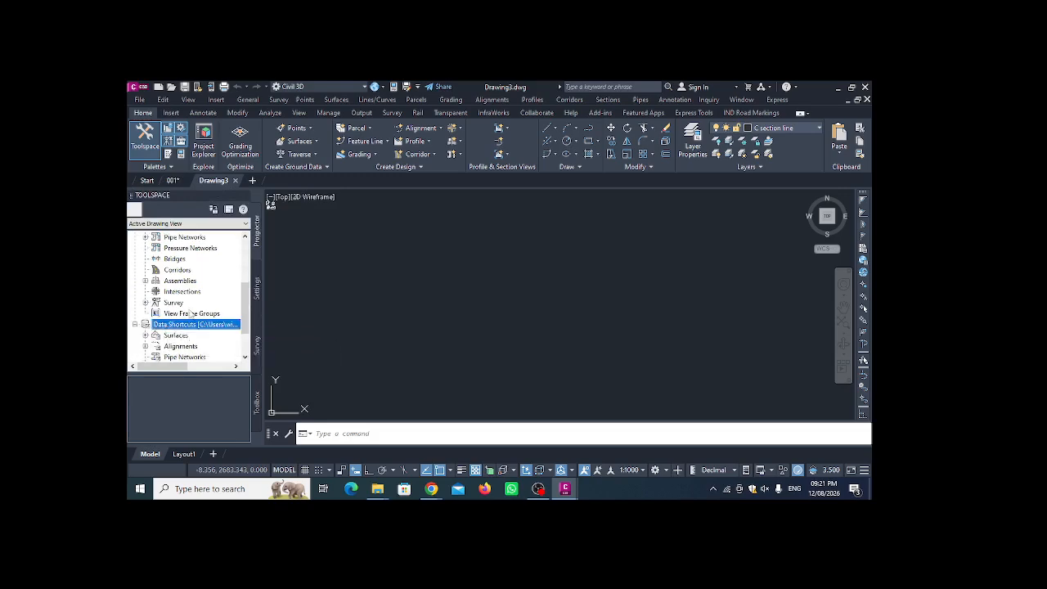
{"action": "scroll", "coordinate": [191, 314], "scroll_direction": "down", "scroll_amount": 1}
{"action": "left_click", "coordinate": [146, 302]}
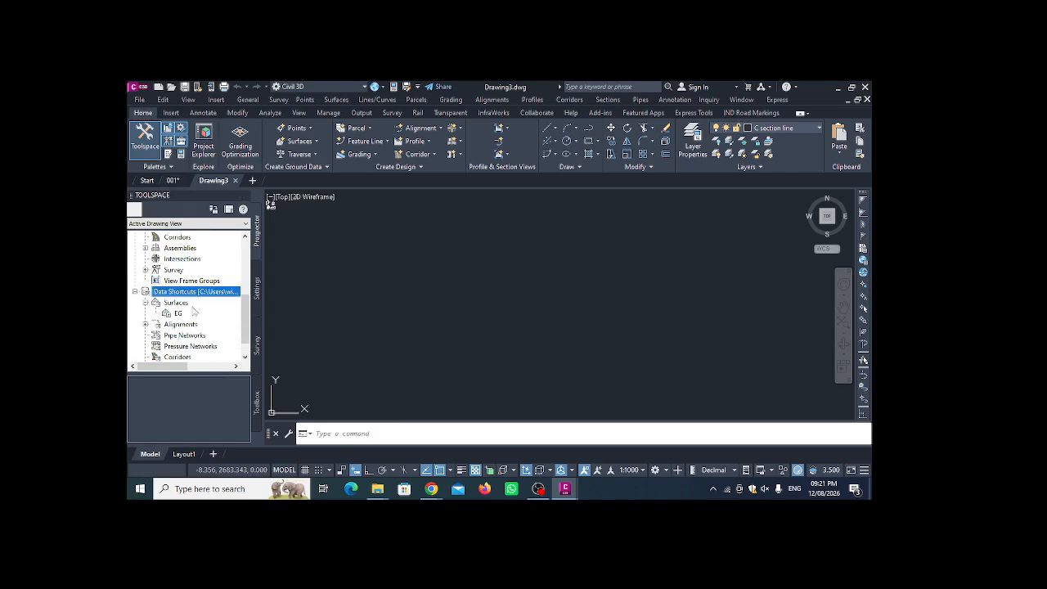
{"action": "left_click", "coordinate": [178, 313]}
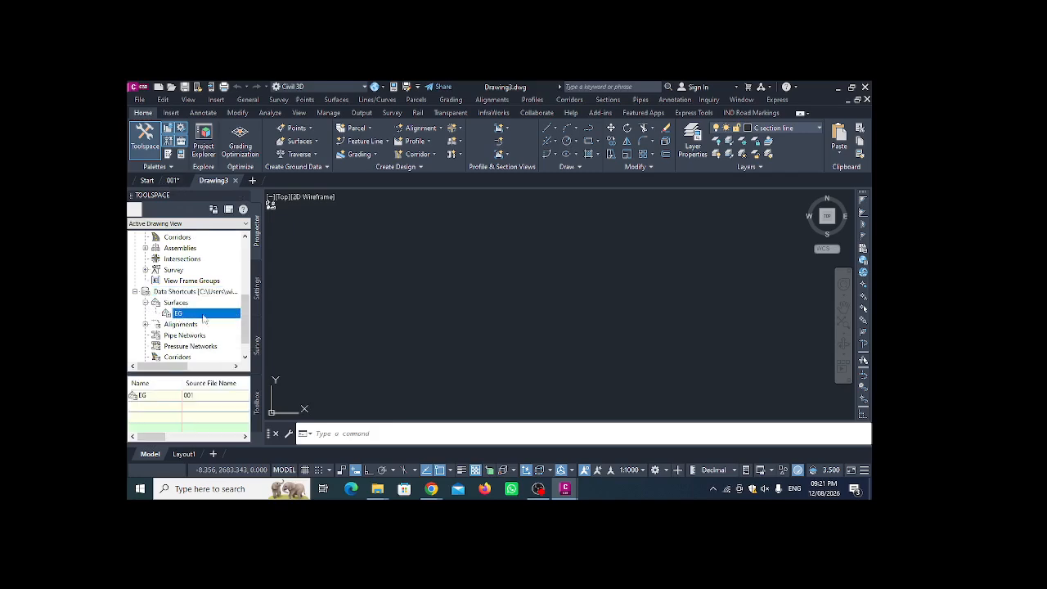
{"action": "scroll", "coordinate": [188, 311], "scroll_direction": "up", "scroll_amount": 4}
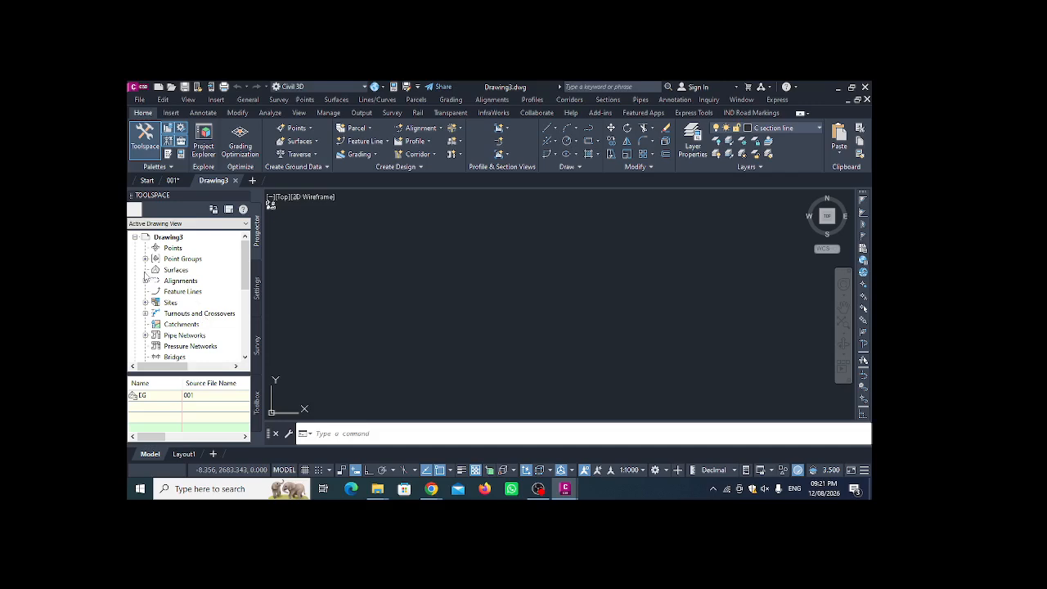
{"action": "scroll", "coordinate": [205, 286], "scroll_direction": "down", "scroll_amount": 4}
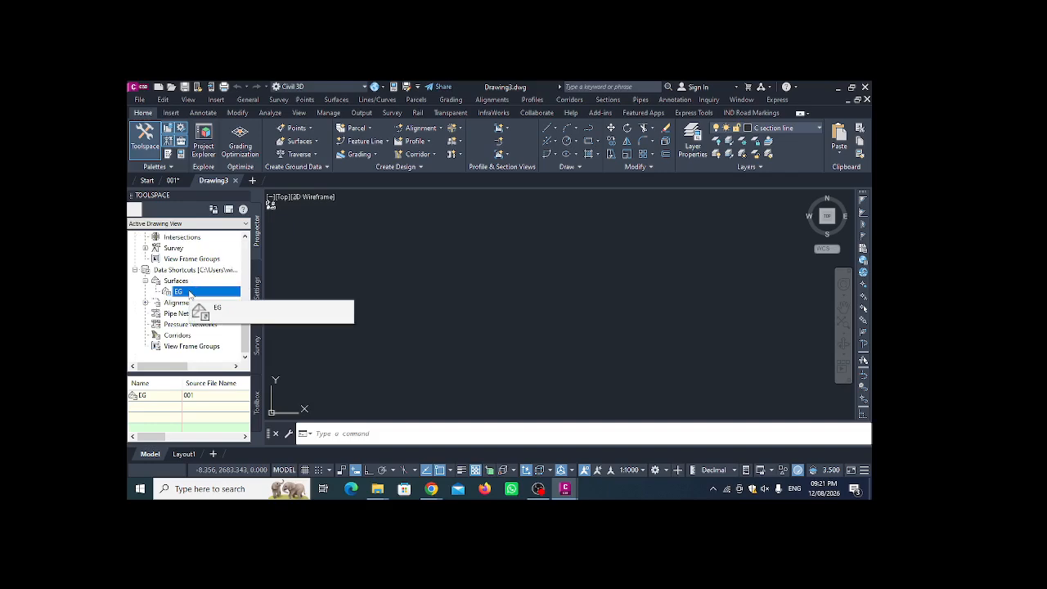
{"action": "right_click", "coordinate": [190, 294]}
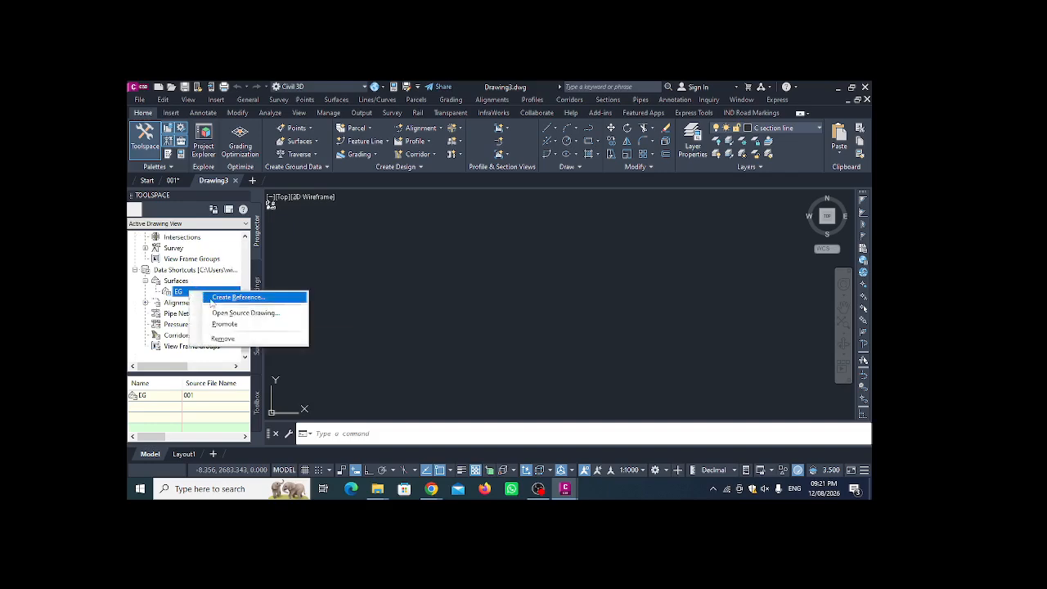
{"action": "left_click", "coordinate": [247, 300]}
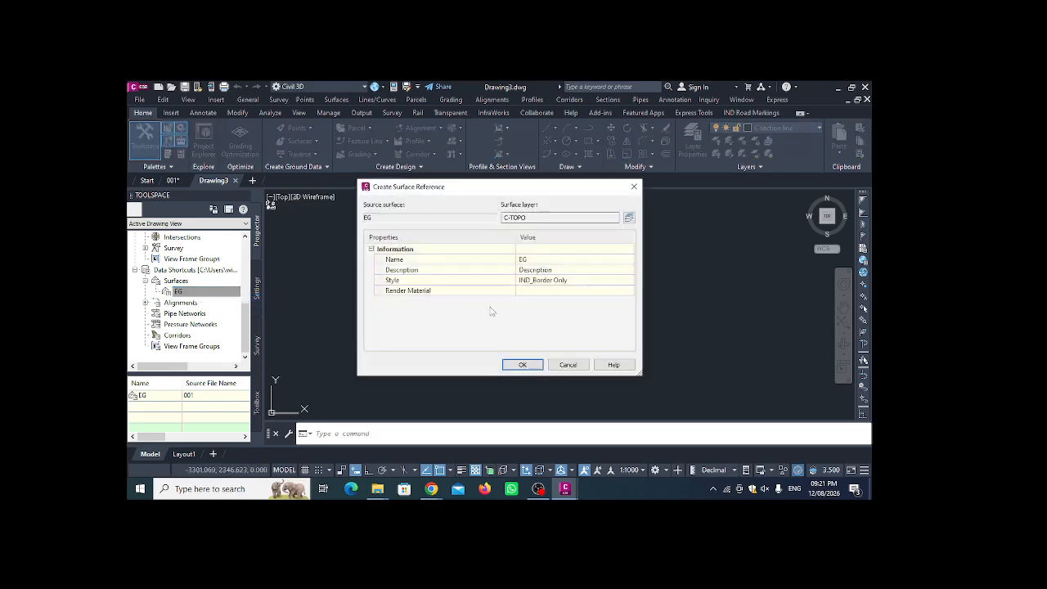
{"action": "left_click", "coordinate": [533, 368]}
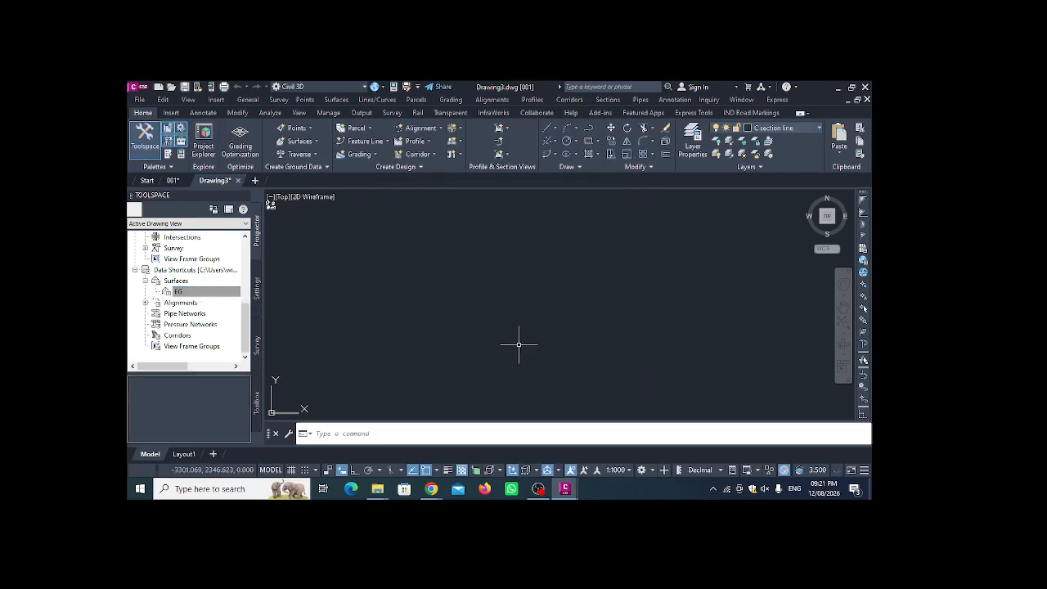
{"action": "left_click", "coordinate": [843, 327]}
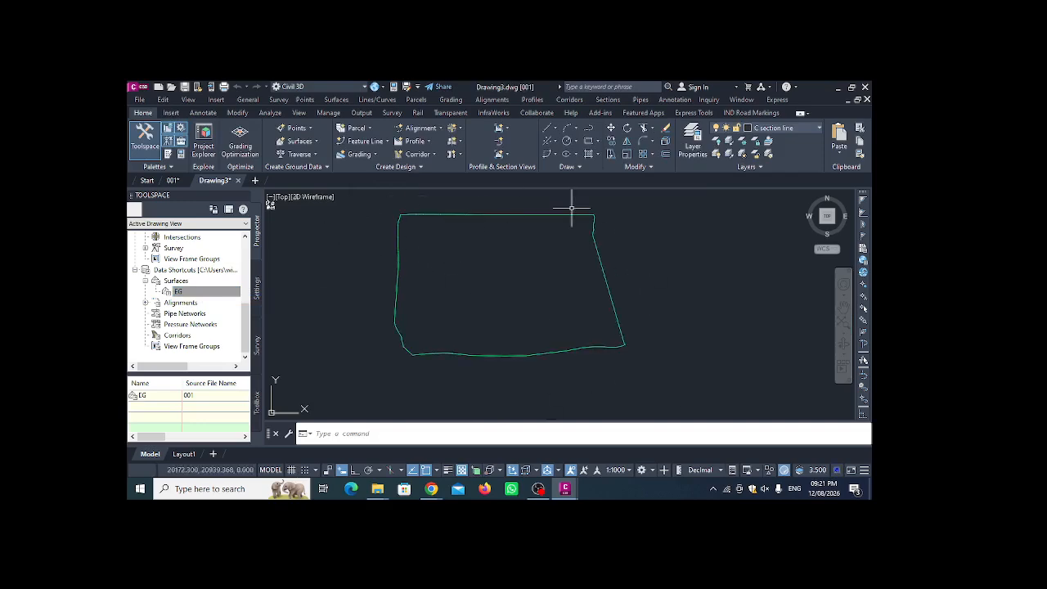
Compare the surfaces listed in drawing 001 with those in Drawing3, and inspect the contents and elevation of the referenced EG surface.
{"action": "scroll", "coordinate": [187, 304], "scroll_direction": "up", "scroll_amount": 5}
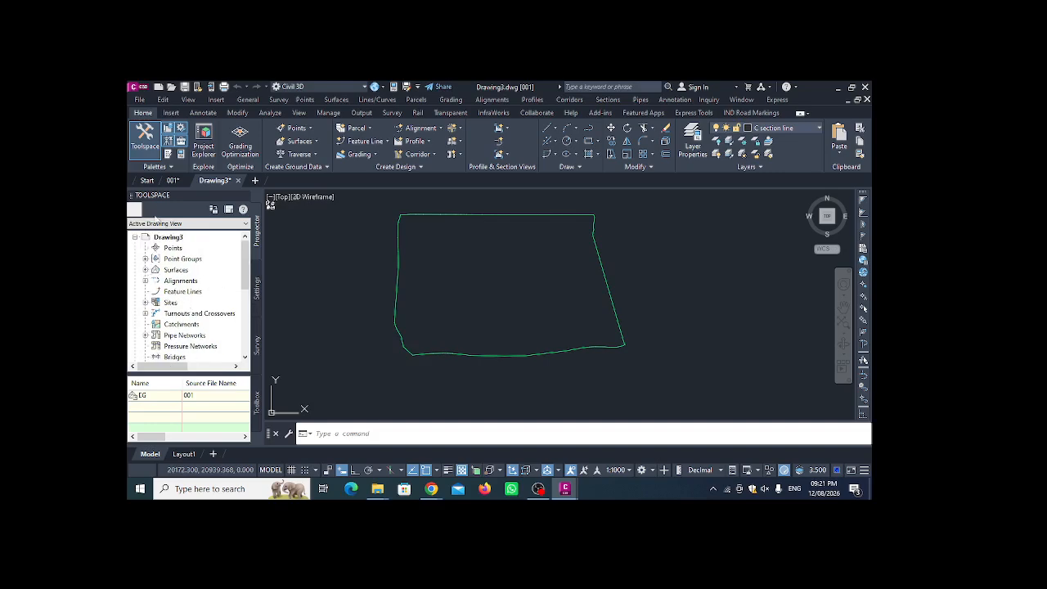
{"action": "left_click", "coordinate": [173, 180]}
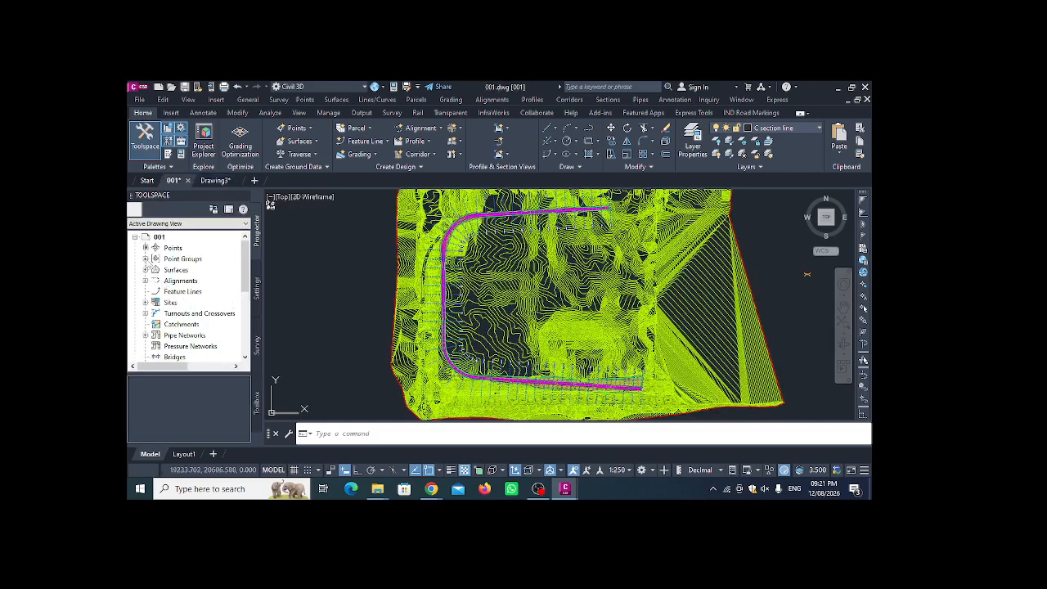
{"action": "left_click", "coordinate": [146, 270]}
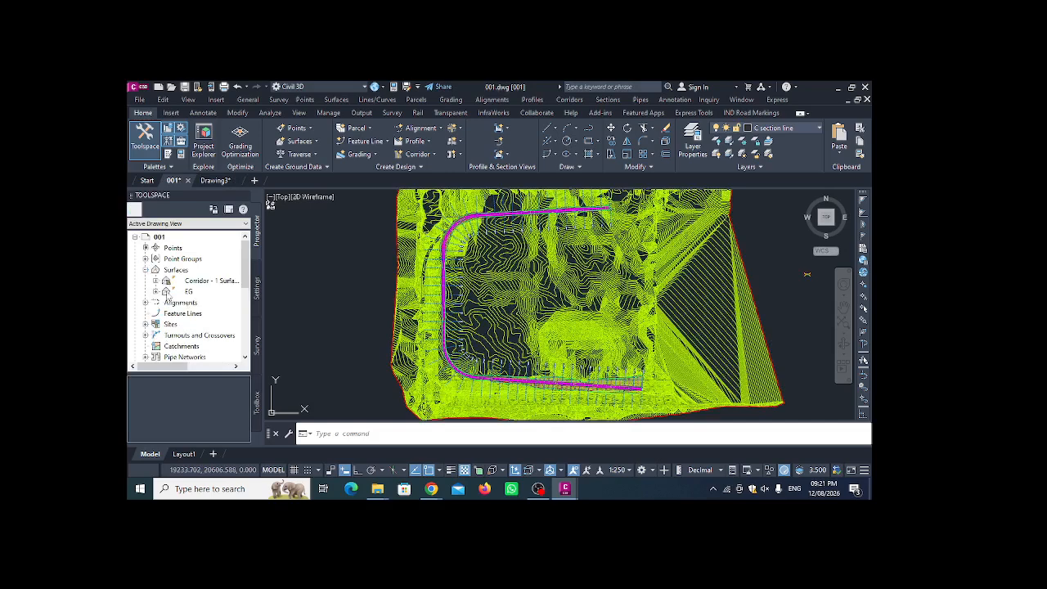
{"action": "left_click", "coordinate": [215, 181]}
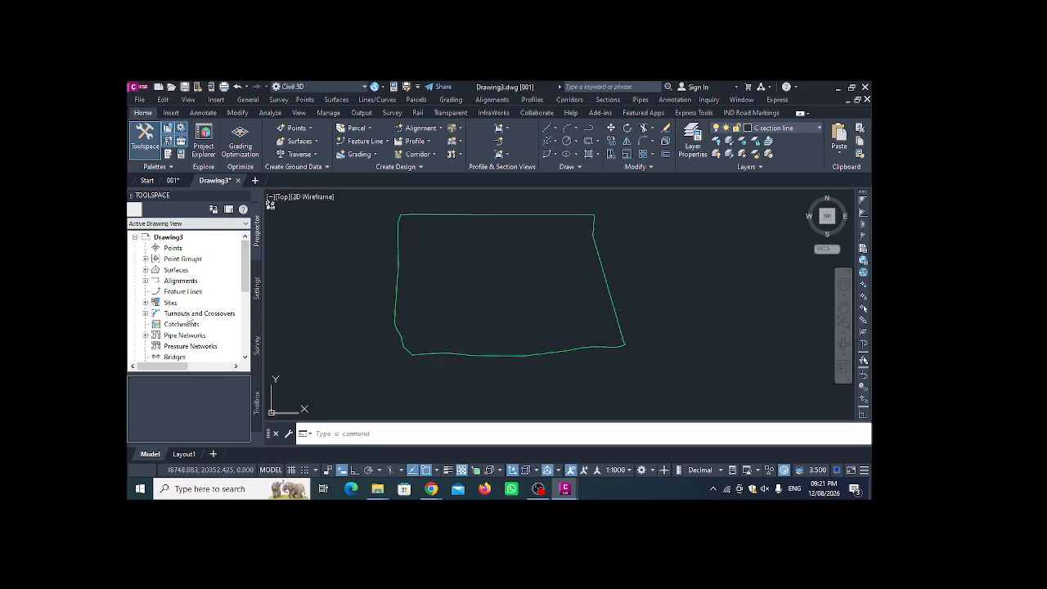
{"action": "left_click", "coordinate": [146, 270]}
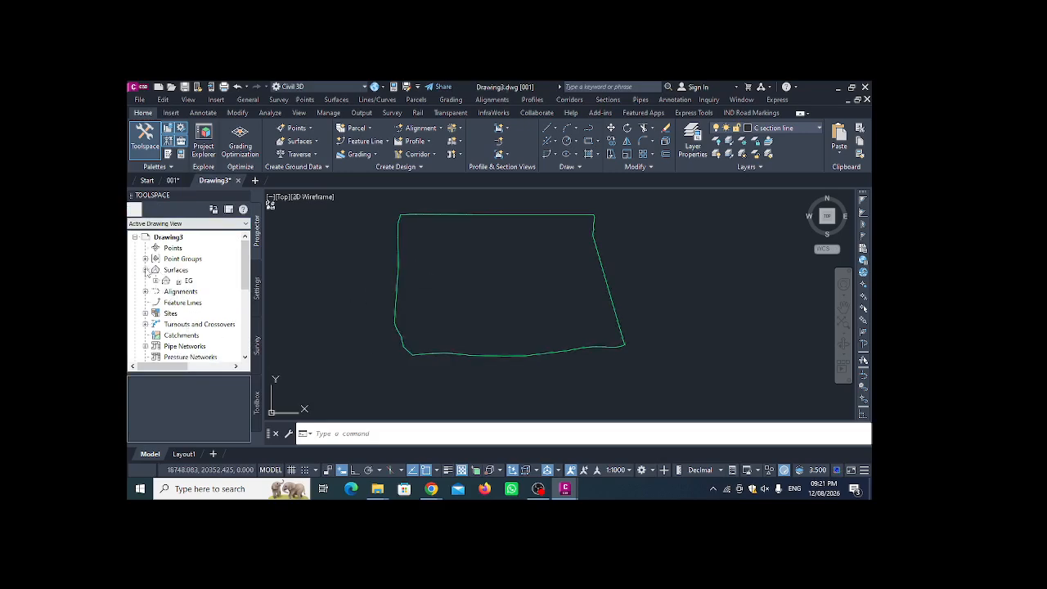
{"action": "left_click", "coordinate": [156, 280]}
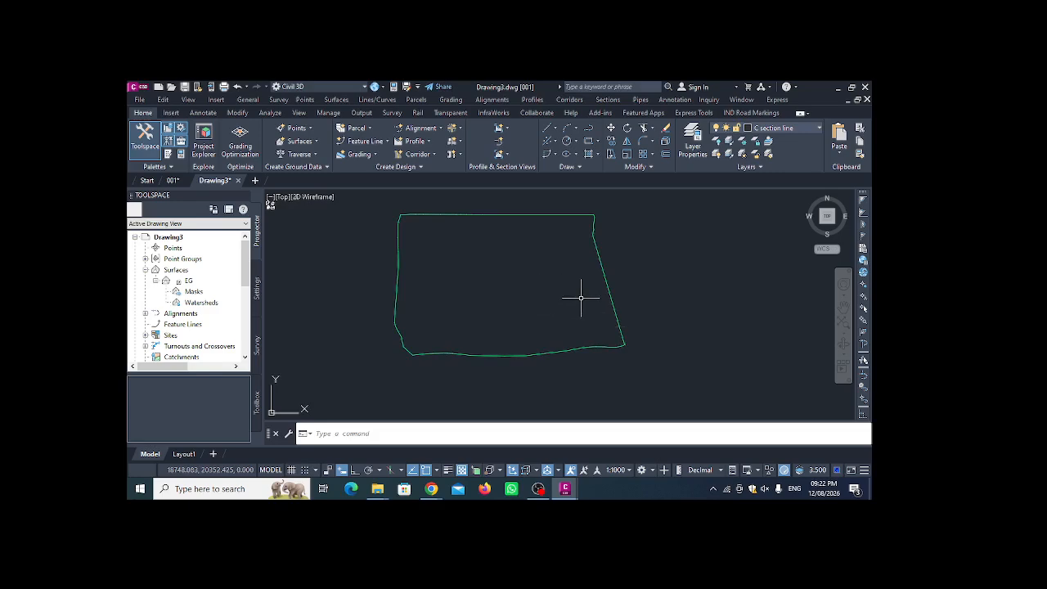
{"action": "mouse_move", "coordinate": [580, 298]}
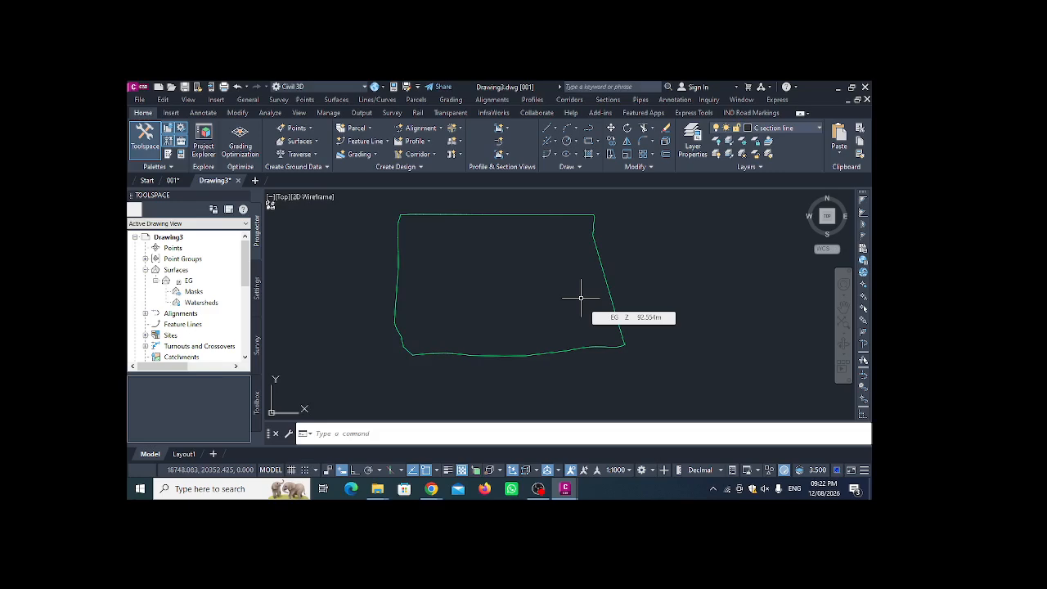